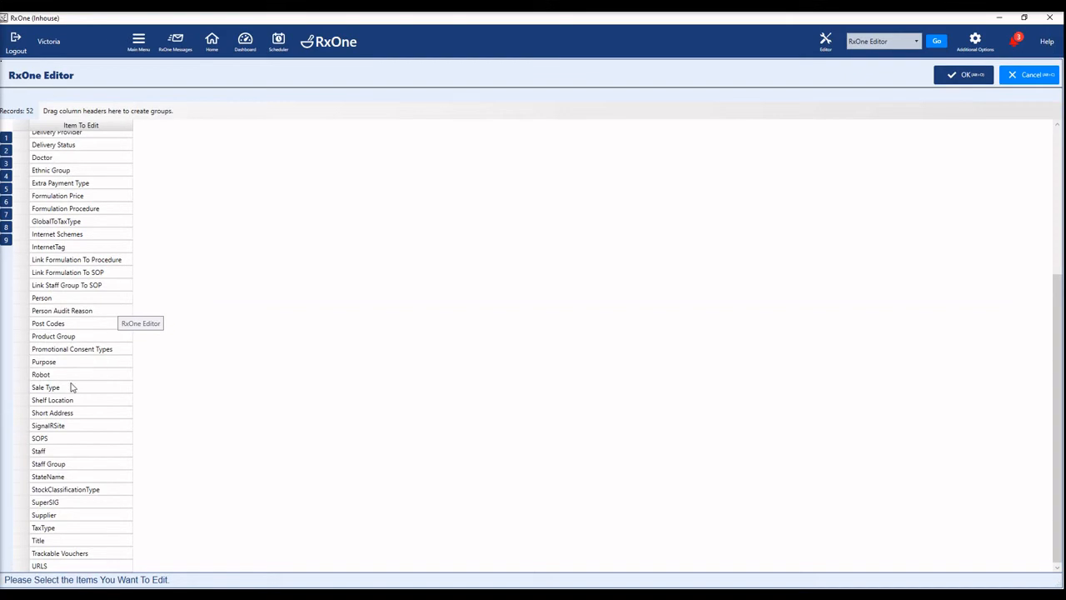
Open Staff from the RxOne Editor list to show the 36 staff records
{"action": "double_click", "coordinate": [73, 454]}
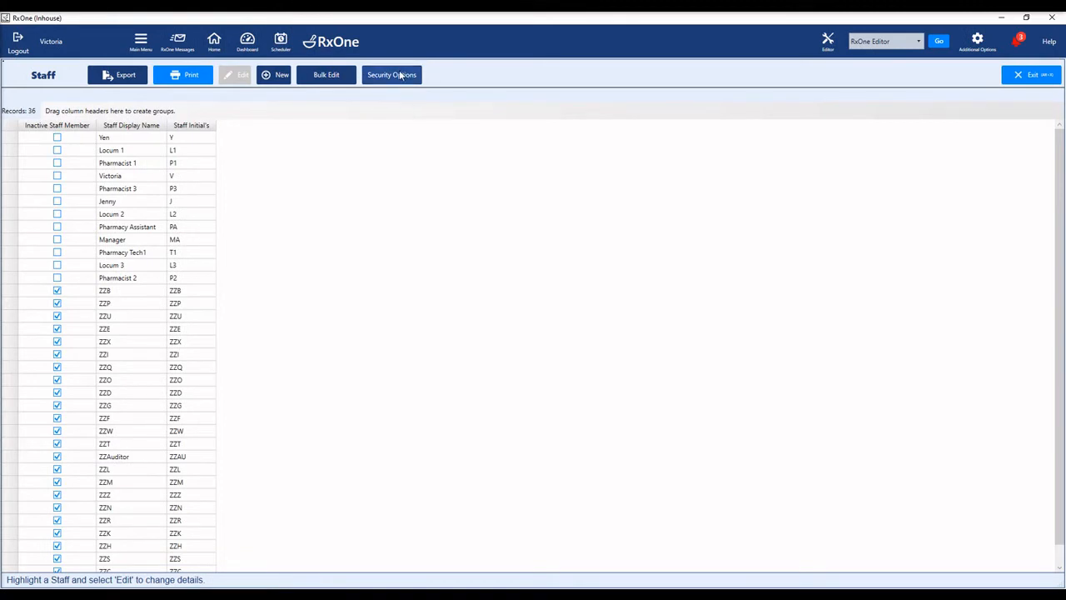
Open Security Options on the Staff screen to reach the staff security settings
{"action": "left_click", "coordinate": [400, 75]}
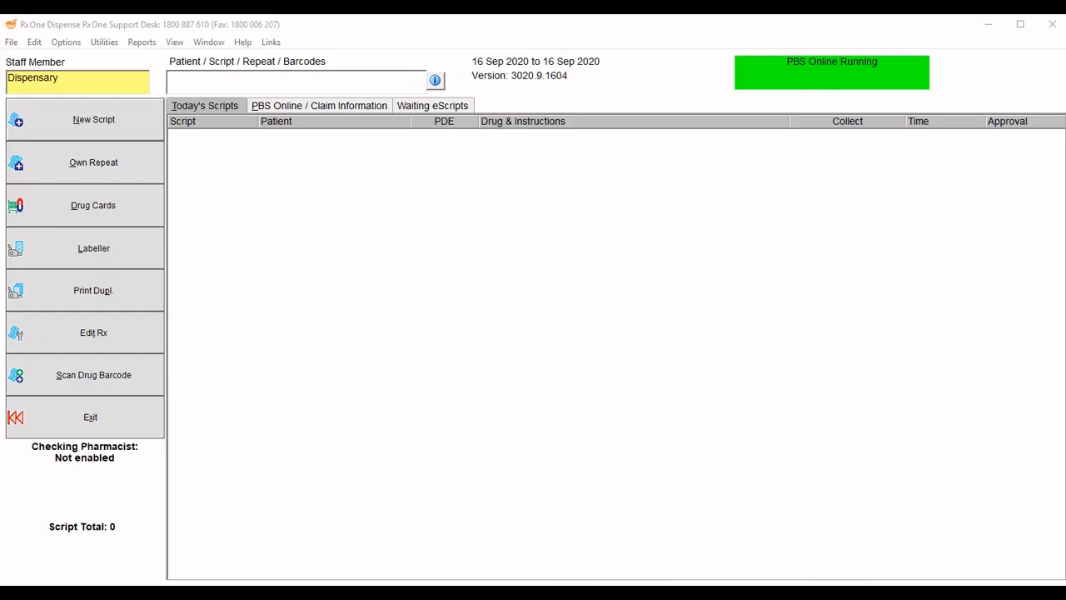
Submit wrong staff passwords until Account Locked appears, dismiss it, then submit a staff ID
{"action": "key", "text": "Return"}
{"action": "key", "text": "Return"}
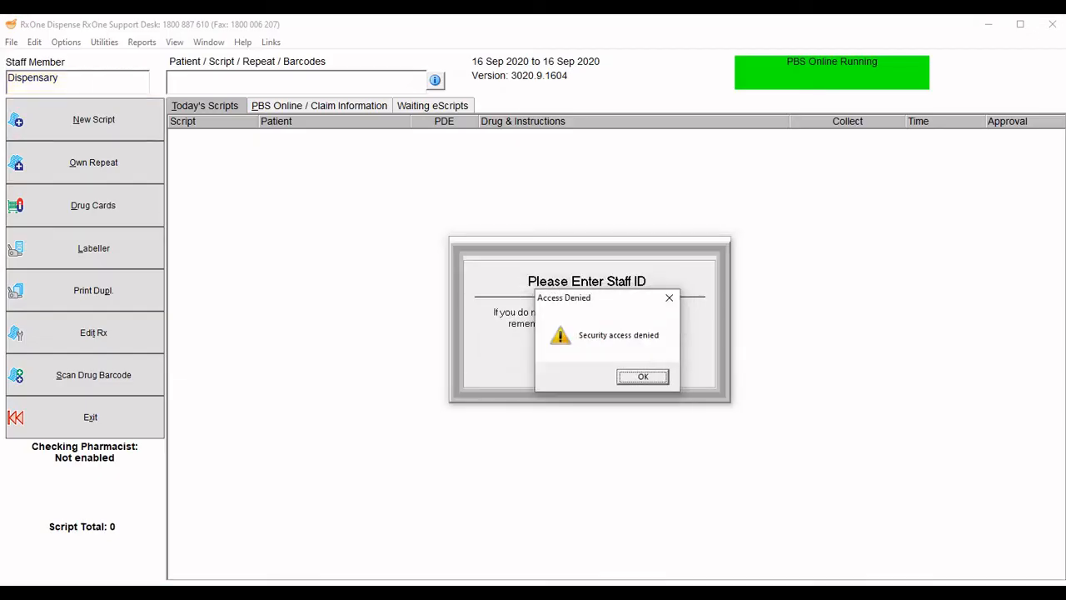
{"action": "key", "text": "Return"}
{"action": "key", "text": "Return"}
{"action": "key", "text": "Return"}
{"action": "key", "text": "Return"}
{"action": "key", "text": "Return"}
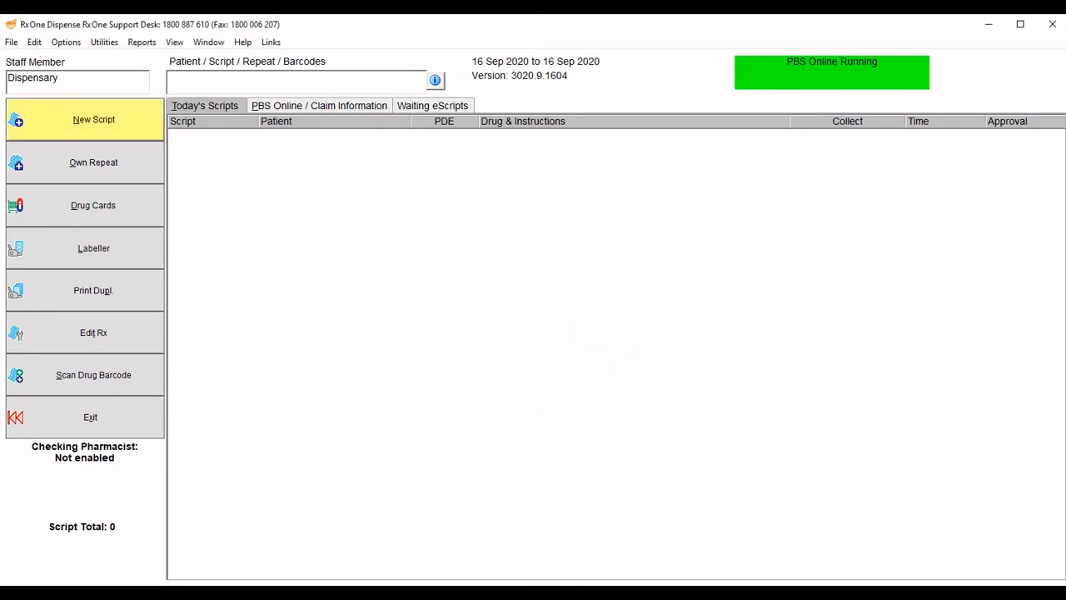
{"action": "key", "text": "Return"}
{"action": "key", "text": "Return"}
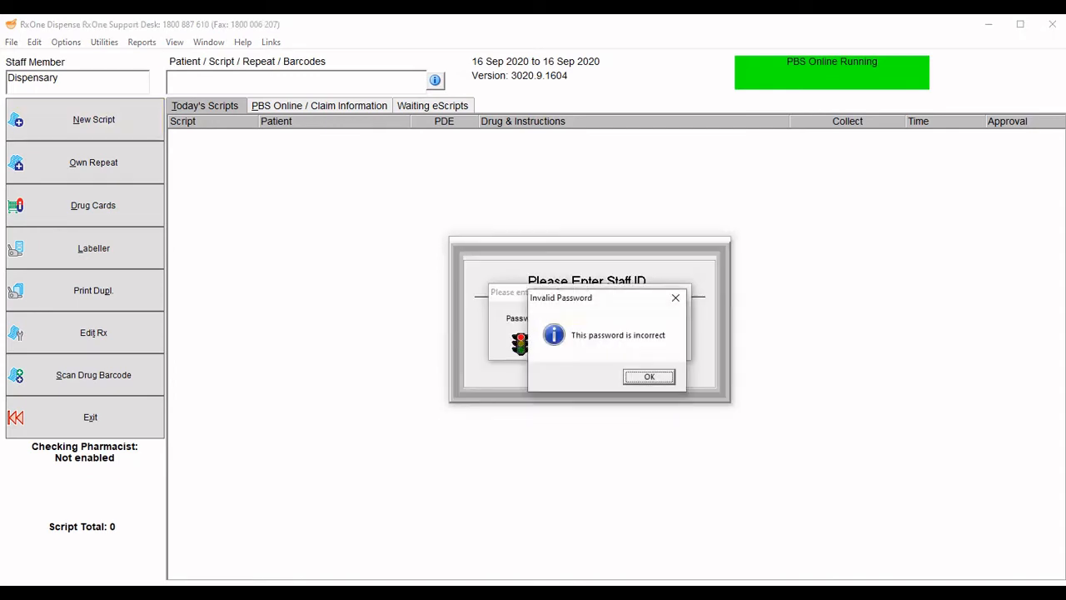
{"action": "key", "text": "Return"}
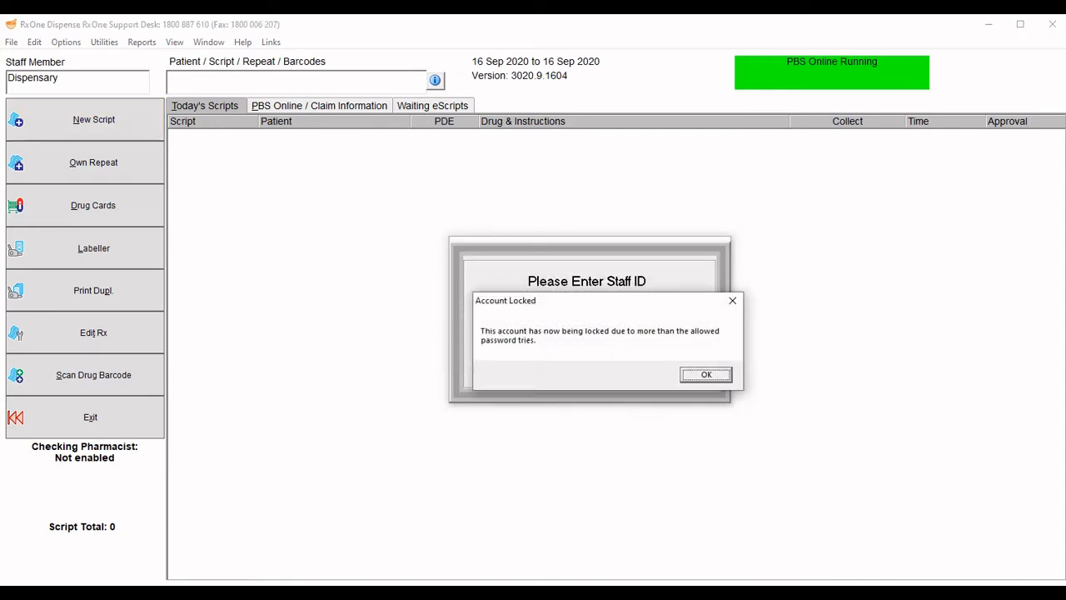
{"action": "key", "text": "Return"}
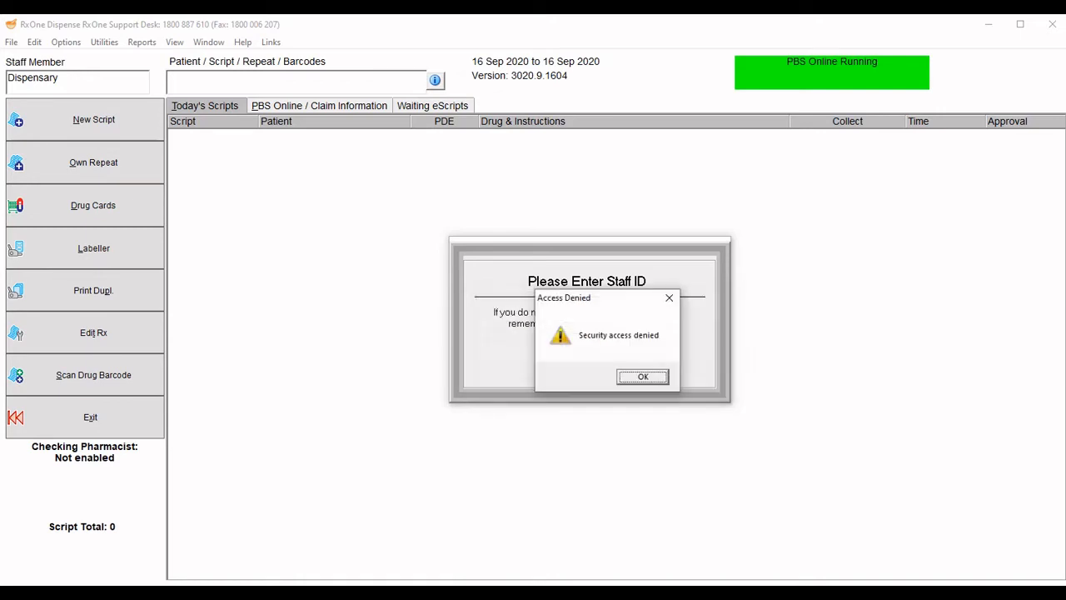
{"action": "type", "text": "•"}
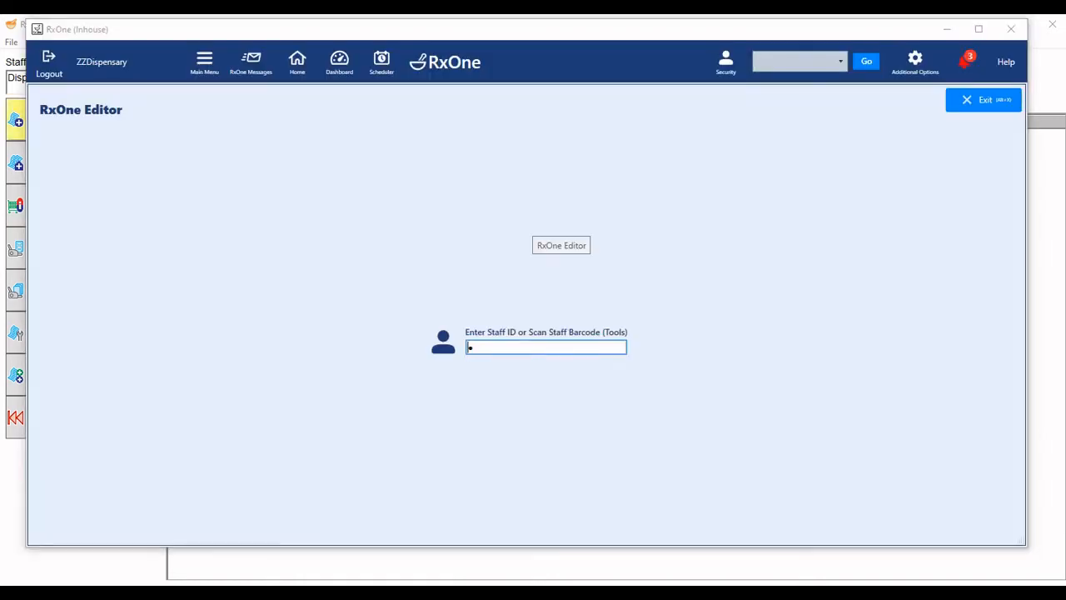
{"action": "key", "text": "Return"}
Enter the editor password, open Staff, and open the ZZDispensary staff record
{"action": "type", "text": "•••••••••••"}
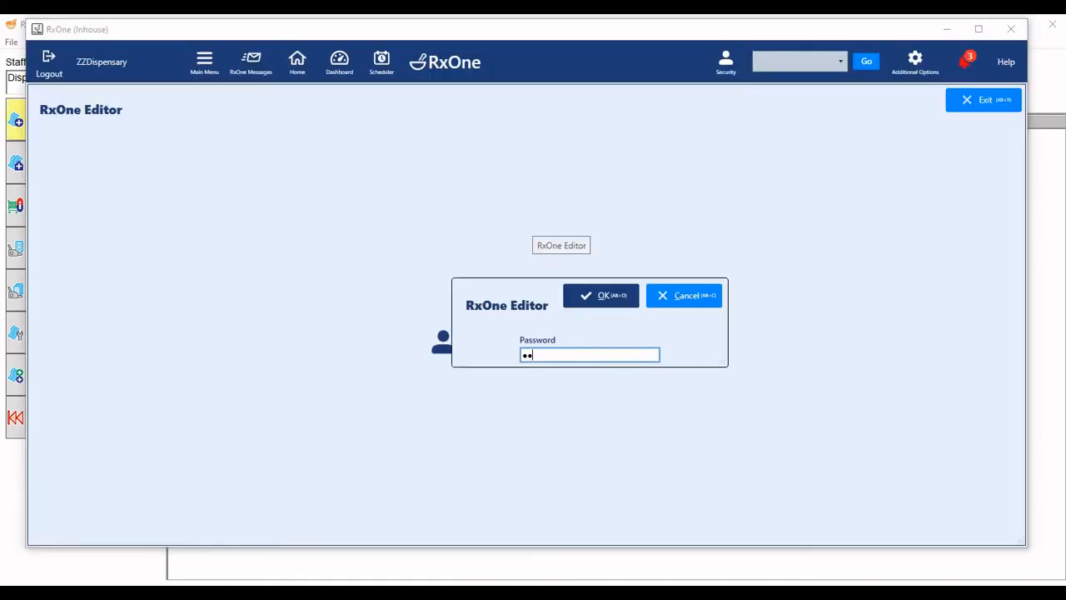
{"action": "key", "text": "Return"}
{"action": "scroll", "coordinate": [125, 333], "scroll_direction": "down", "scroll_amount": 10}
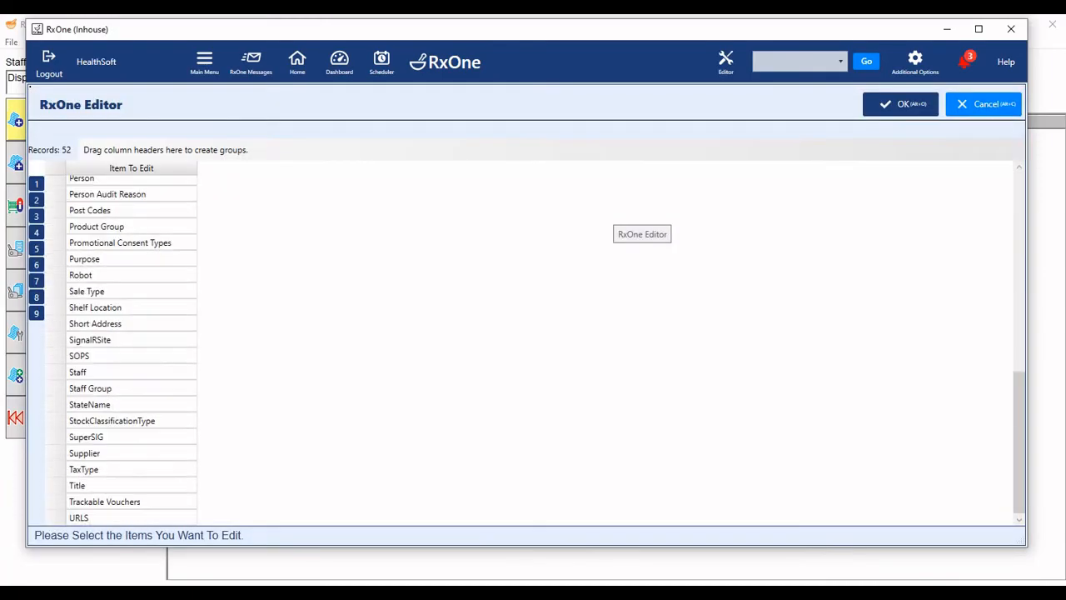
{"action": "double_click", "coordinate": [83, 371]}
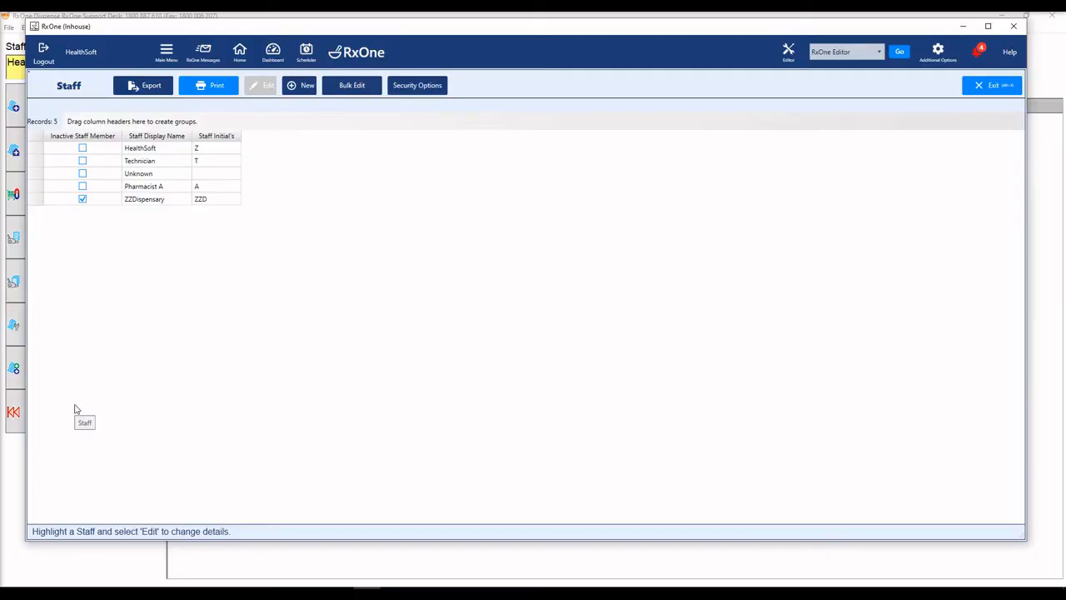
{"action": "double_click", "coordinate": [149, 200]}
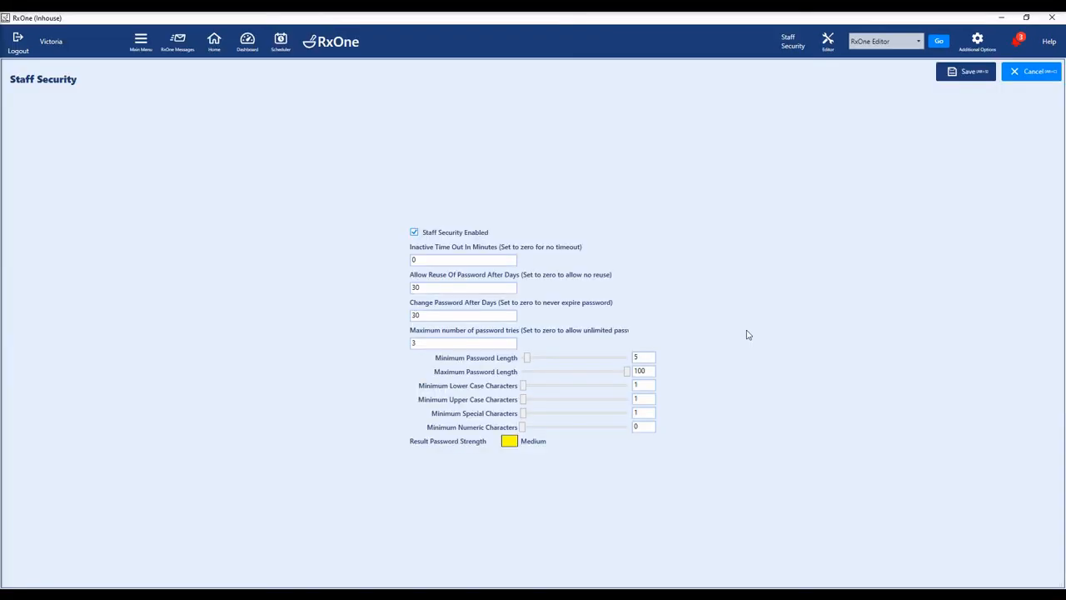
Save security with 3 tries, 30-day change/reuse and minimum length 5, then select Pharmacy Tech1
{"action": "left_click", "coordinate": [966, 77]}
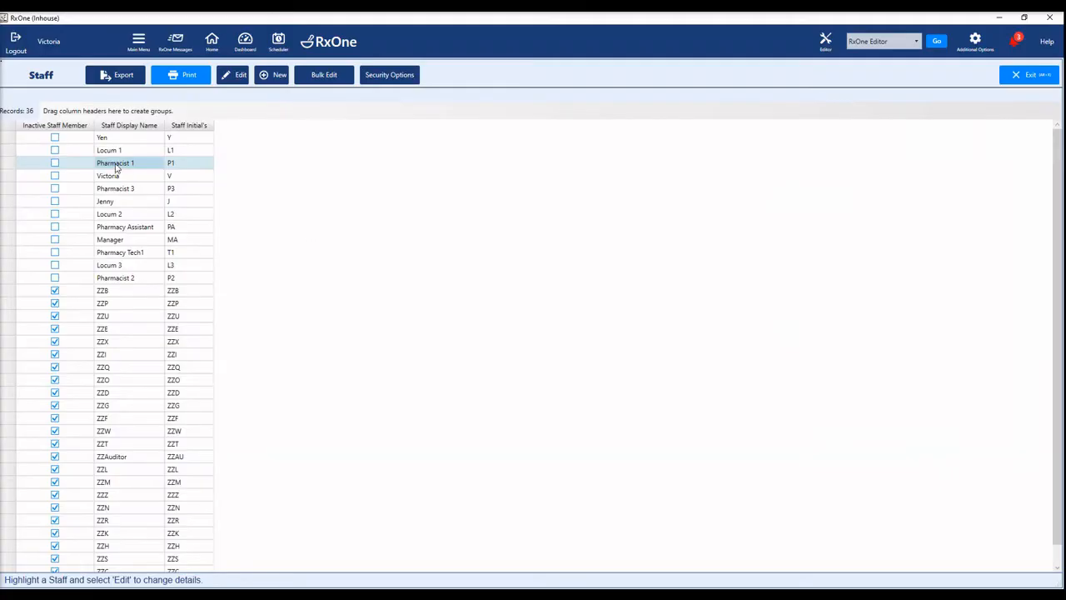
{"action": "left_click", "coordinate": [116, 255]}
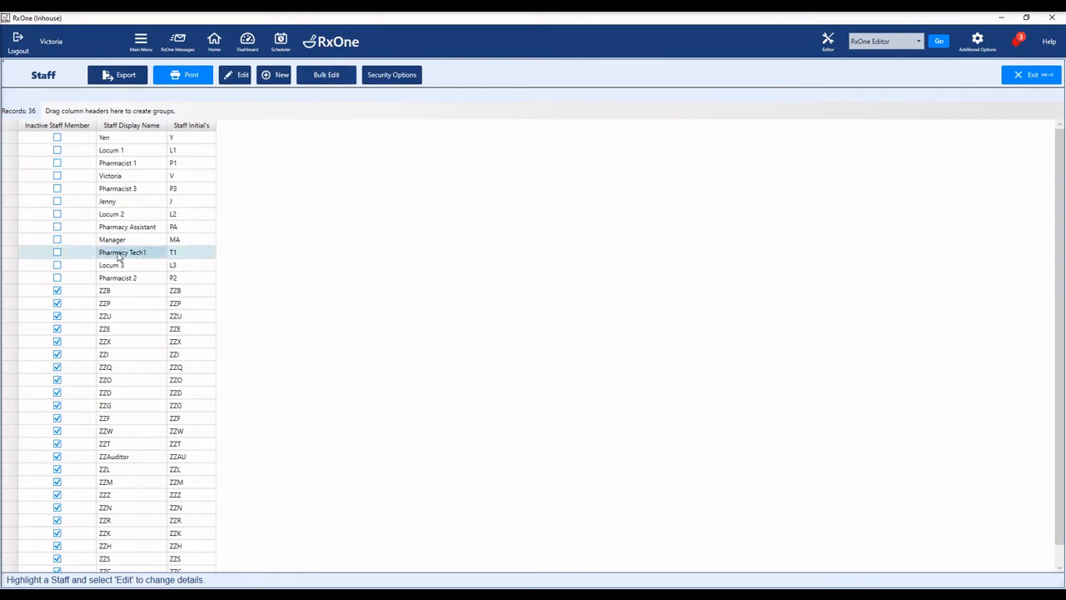
Give Pharmacy Tech1 a new password, save the record, and reopen it to verify Has Password
{"action": "left_click", "coordinate": [243, 77]}
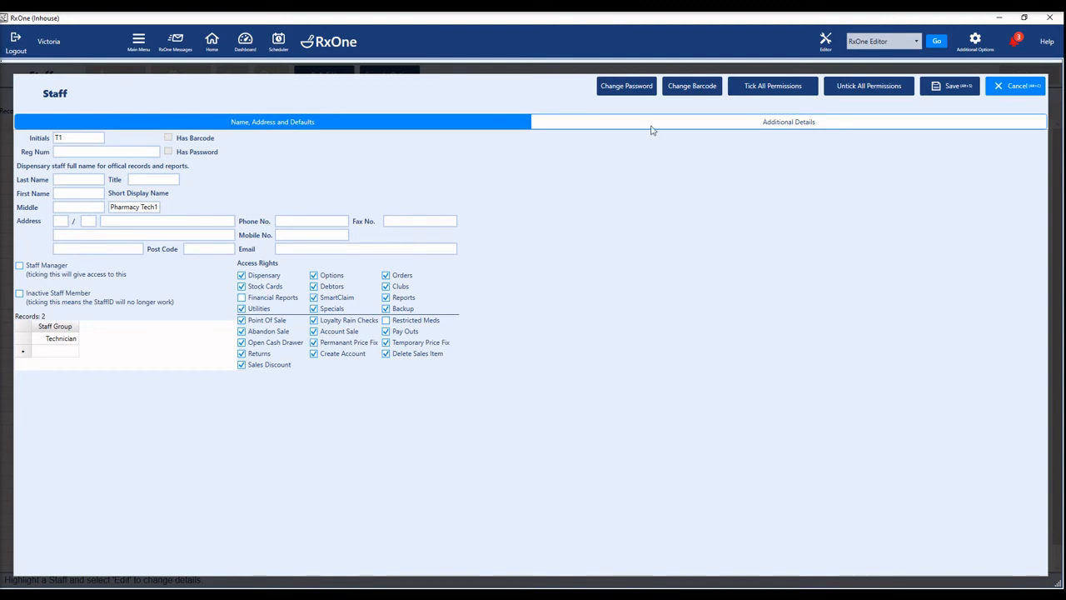
{"action": "left_click", "coordinate": [627, 88]}
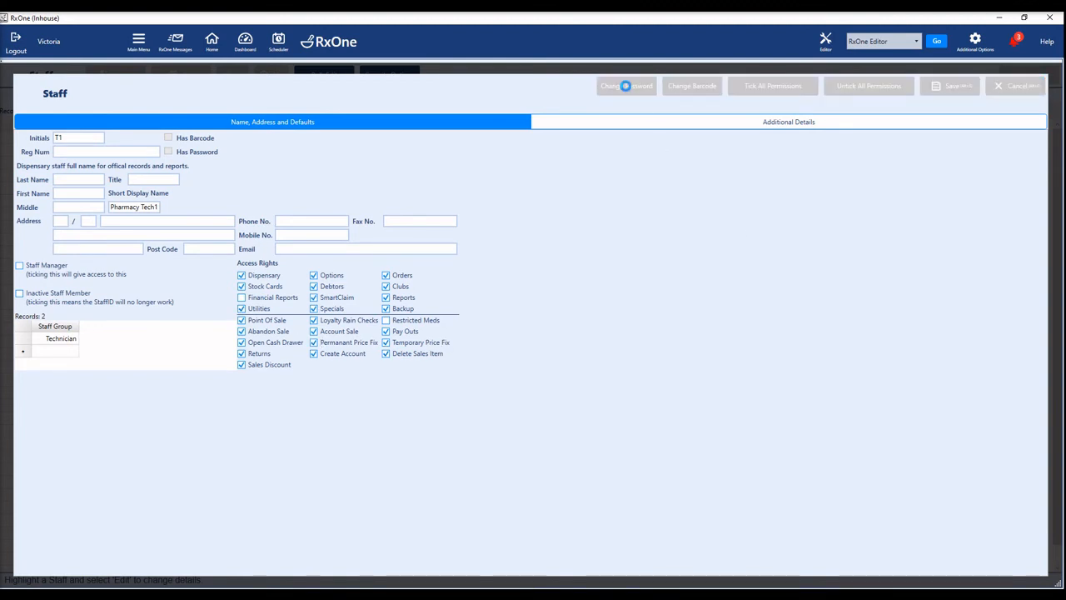
{"action": "left_click", "coordinate": [448, 347]}
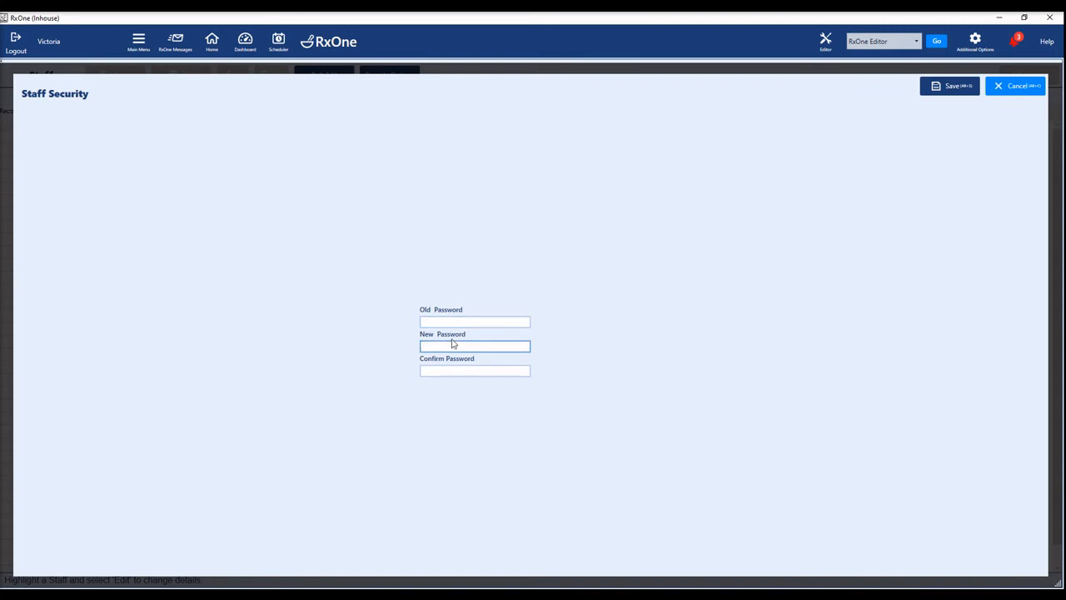
{"action": "type", "text": "abc123"}
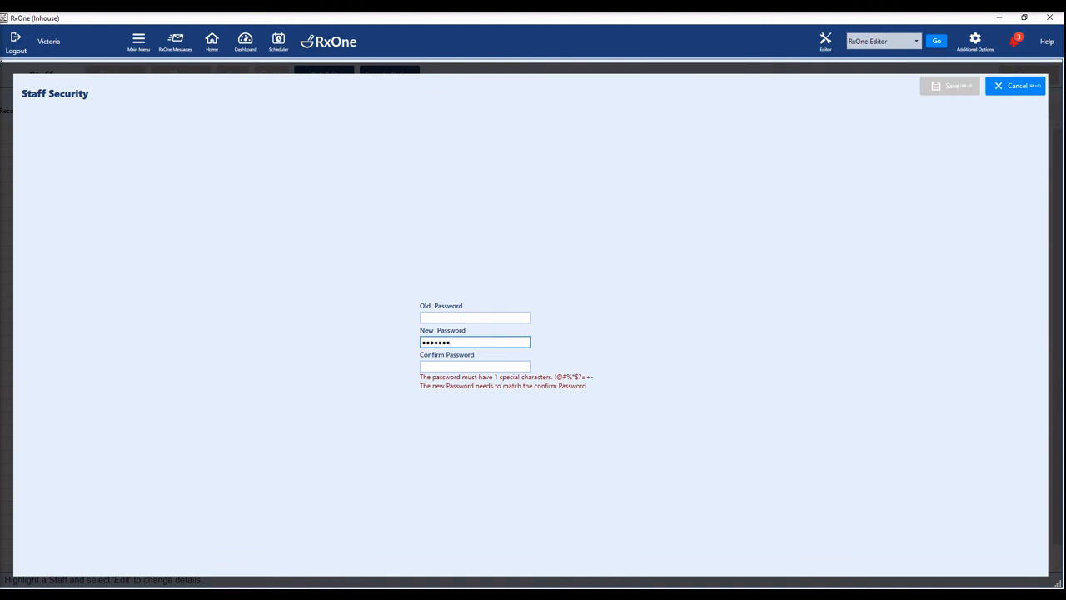
{"action": "type", "text": "!"}
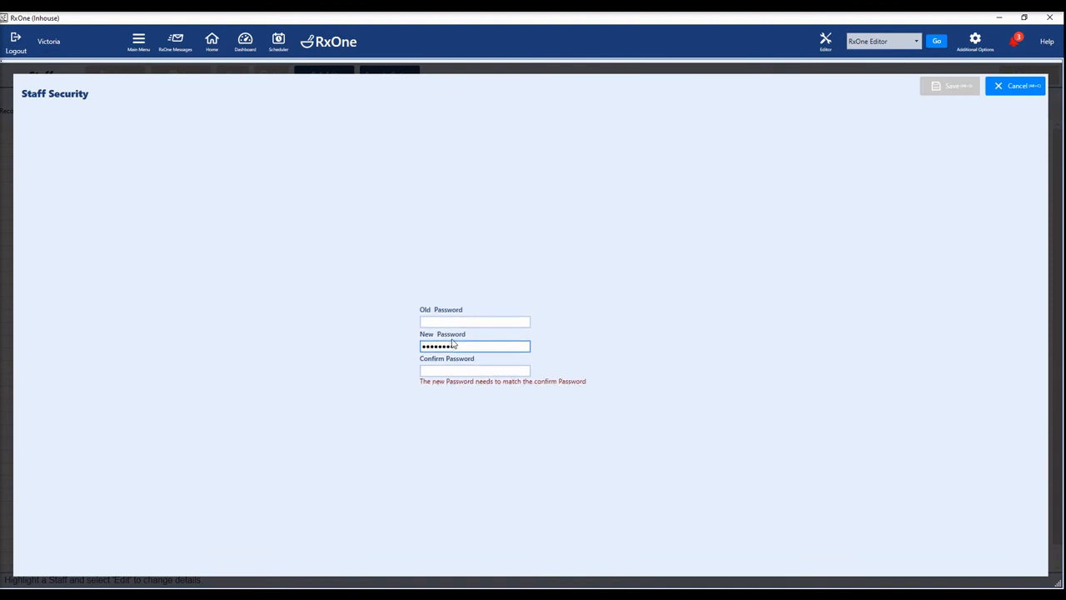
{"action": "key", "text": "Tab"}
{"action": "type", "text": "abc123"}
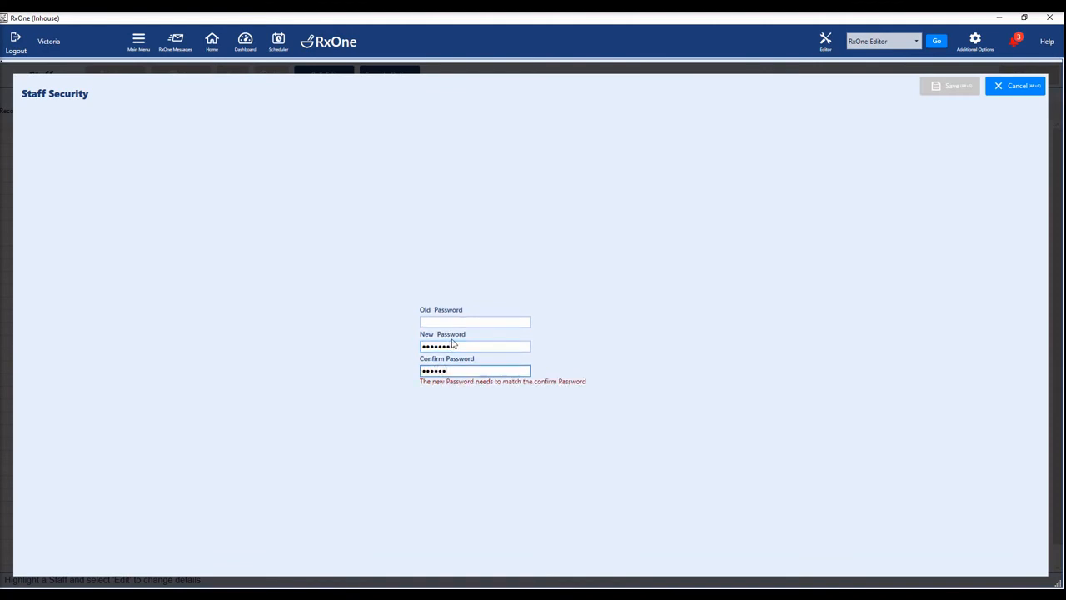
{"action": "type", "text": "!!"}
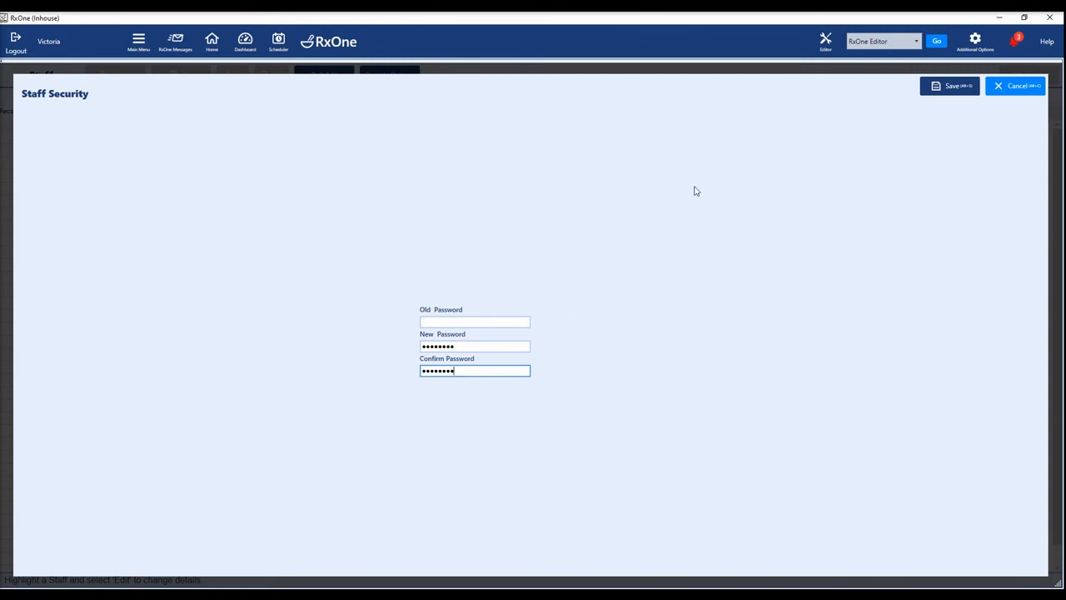
{"action": "left_click", "coordinate": [966, 88]}
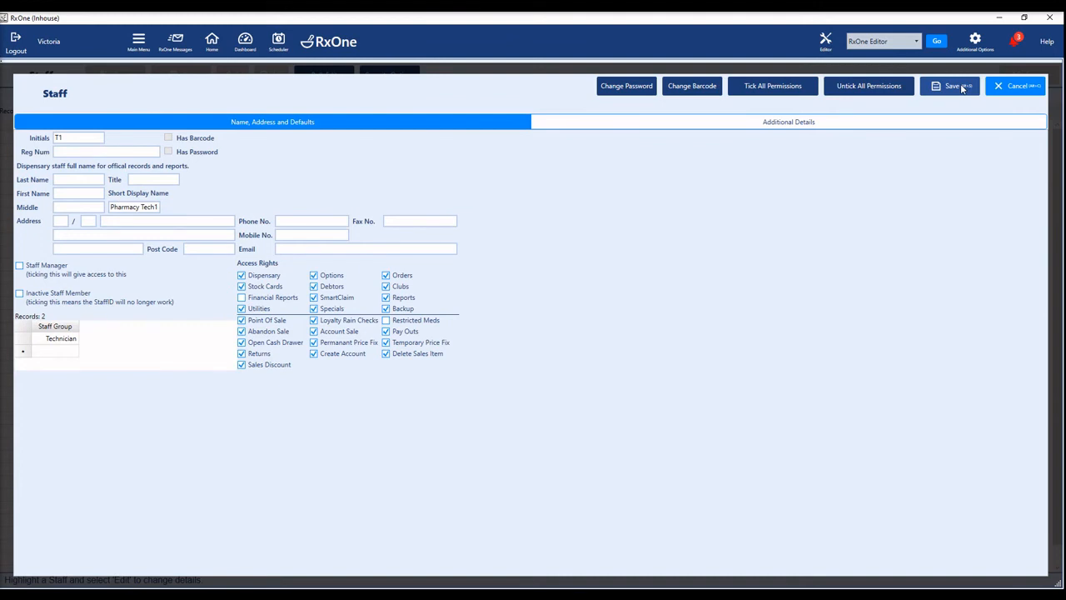
{"action": "left_click", "coordinate": [962, 87]}
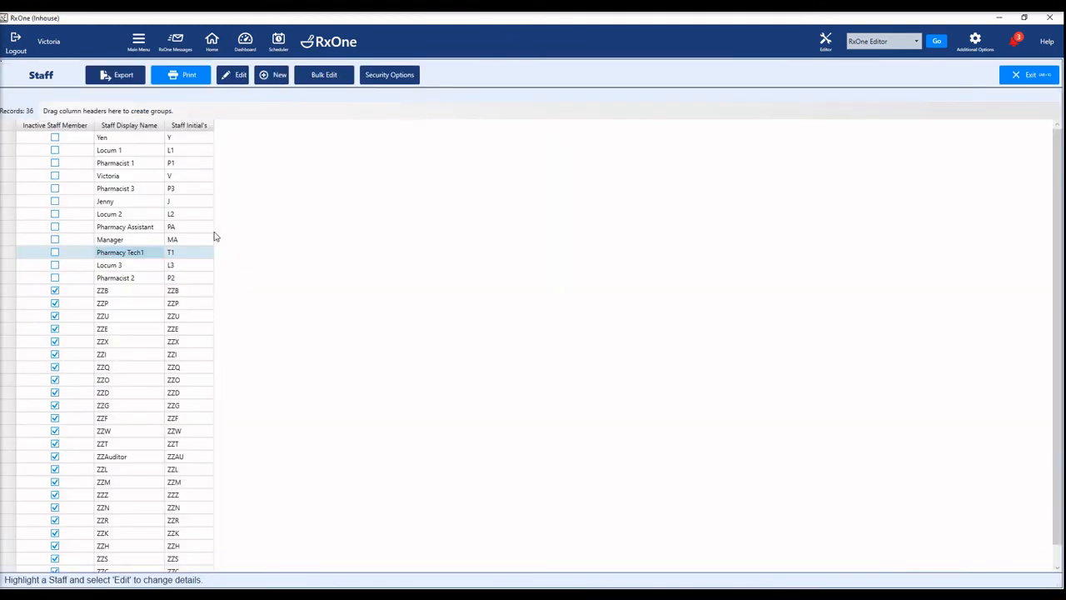
{"action": "double_click", "coordinate": [127, 258]}
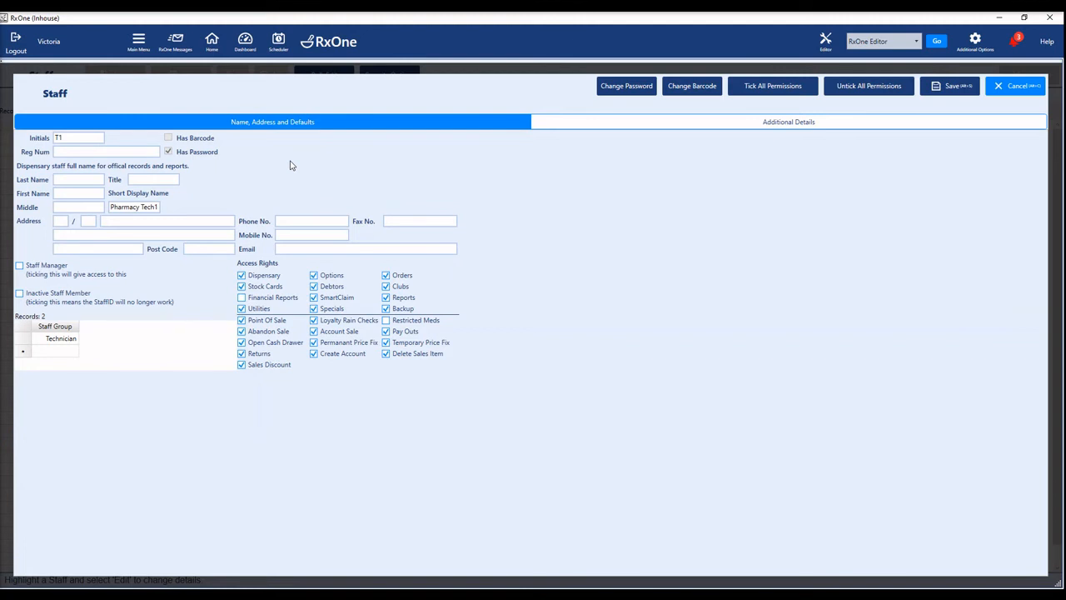
Enter a new barcode for Pharmacy Tech1, save the staff record, and reselect the technician
{"action": "left_click", "coordinate": [694, 86]}
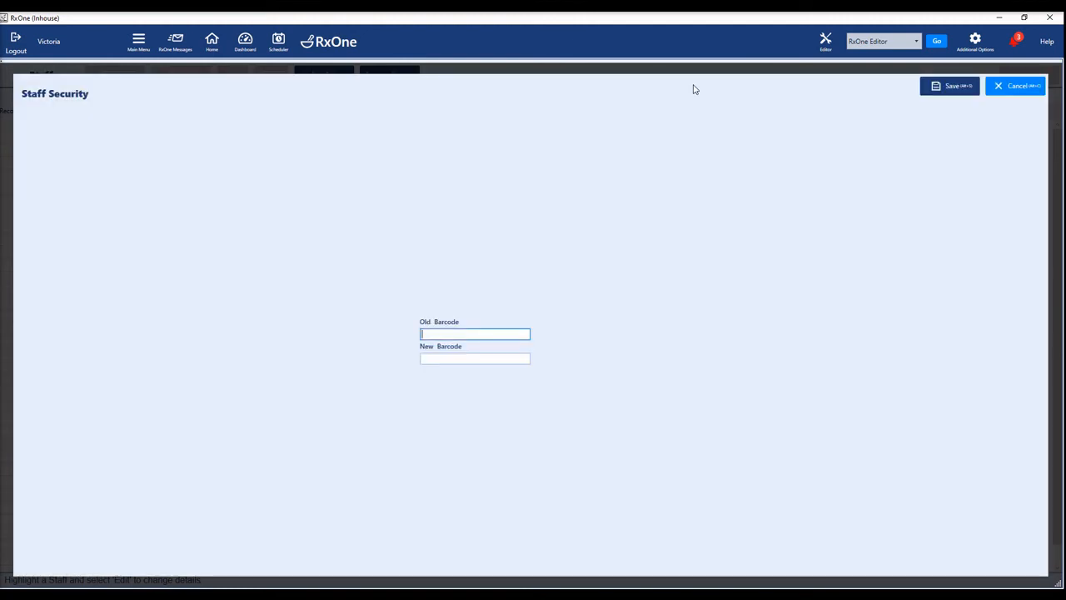
{"action": "left_click", "coordinate": [459, 358]}
{"action": "left_click", "coordinate": [459, 358]}
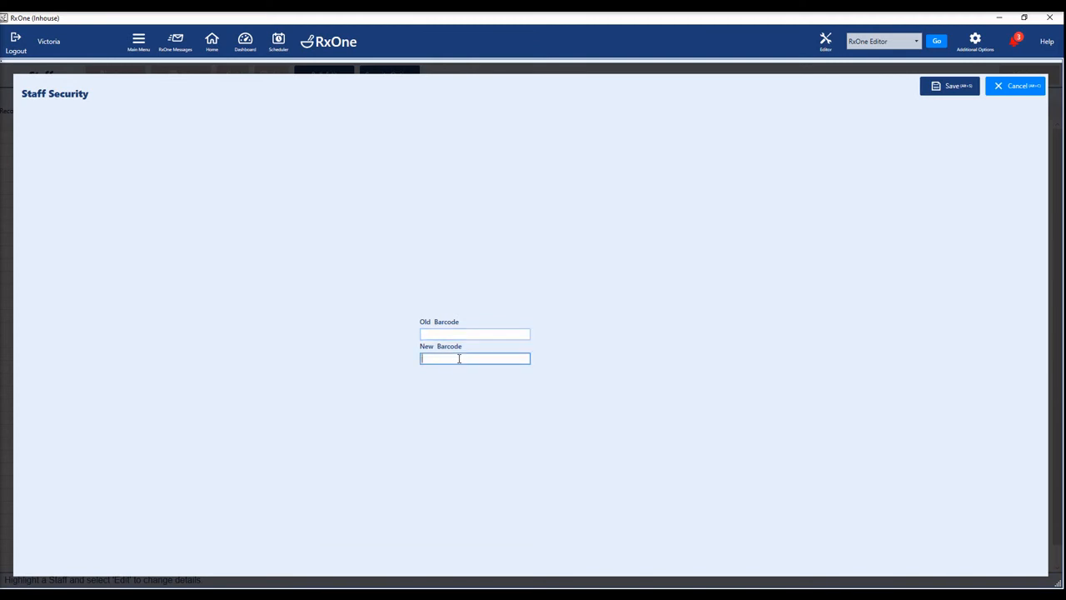
{"action": "type", "text": "12345"}
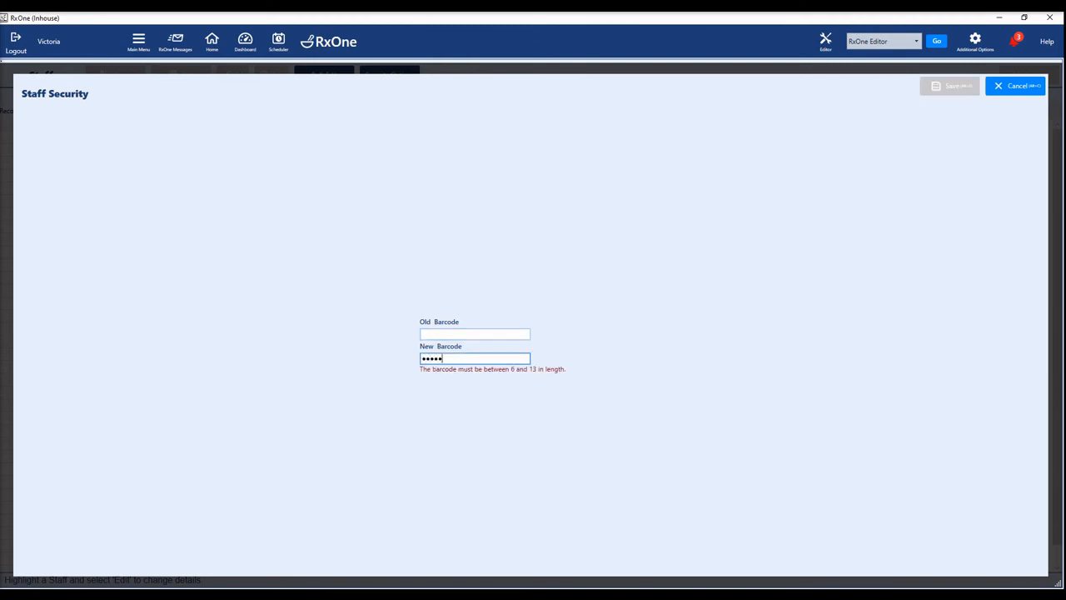
{"action": "type", "text": "6789"}
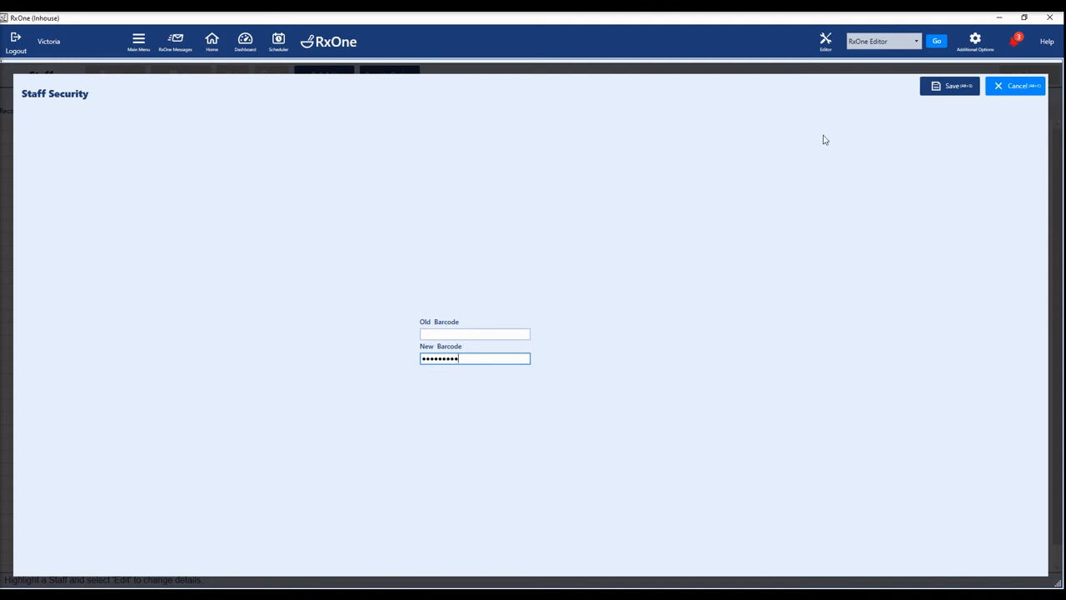
{"action": "left_click", "coordinate": [944, 88]}
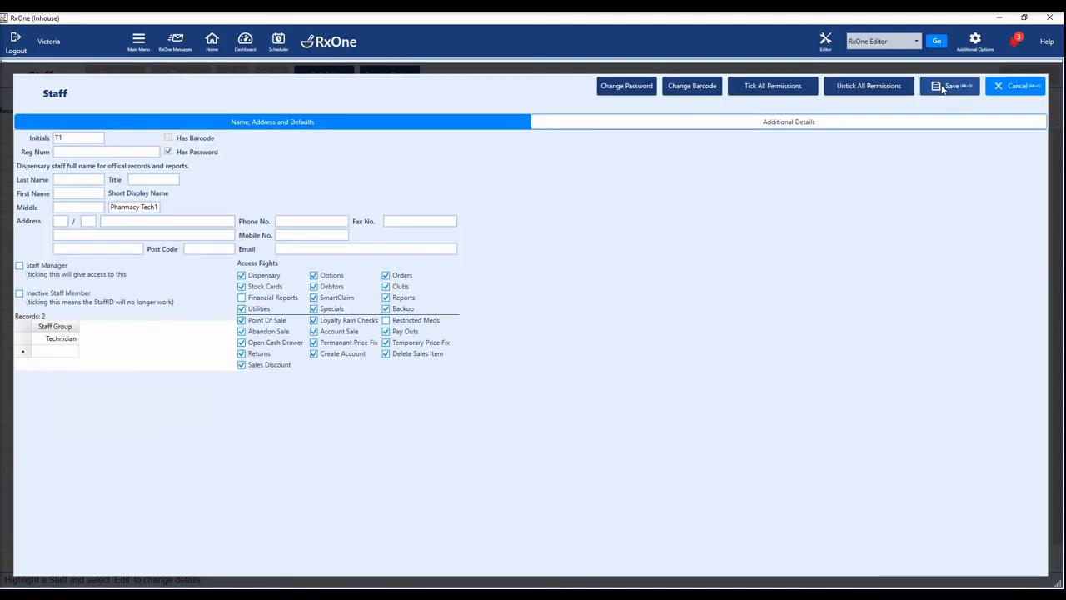
{"action": "left_click", "coordinate": [938, 85]}
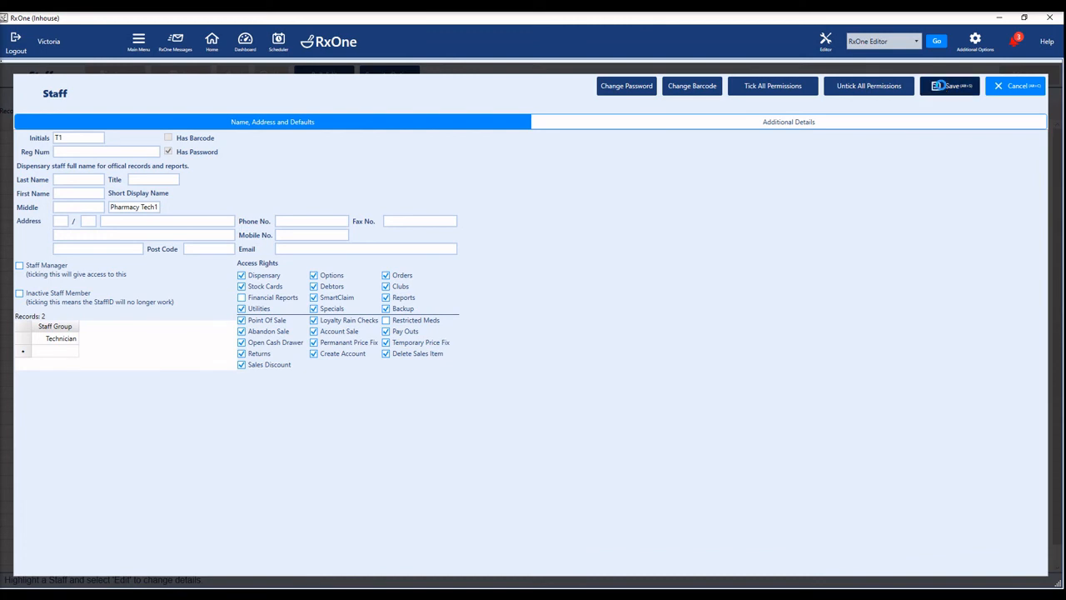
{"action": "left_click", "coordinate": [120, 254]}
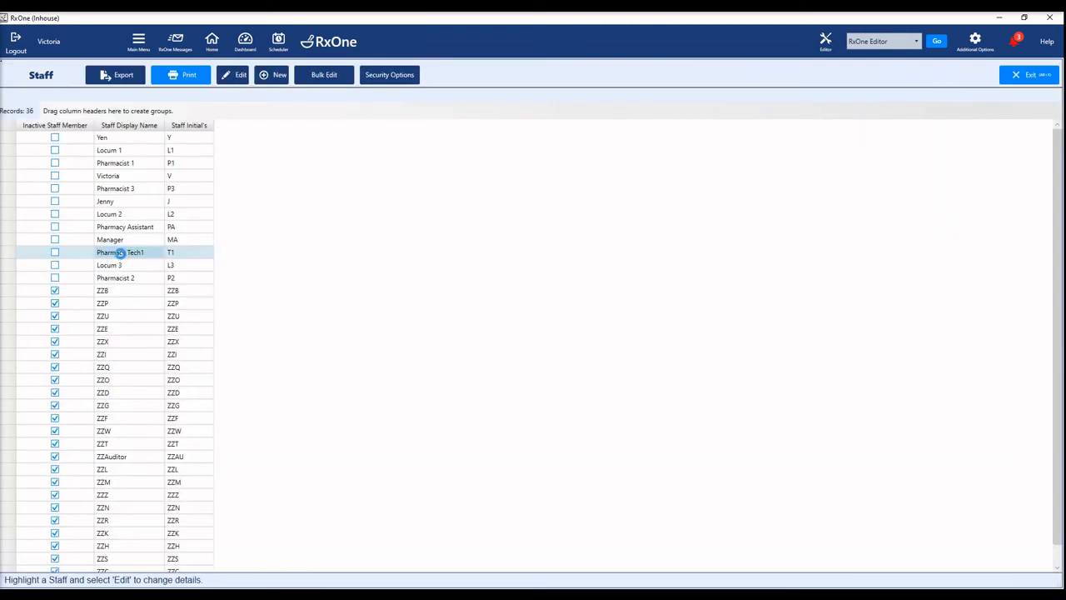
Log in to RxOne Dispense as the technician using their current password
{"action": "left_click", "coordinate": [234, 75]}
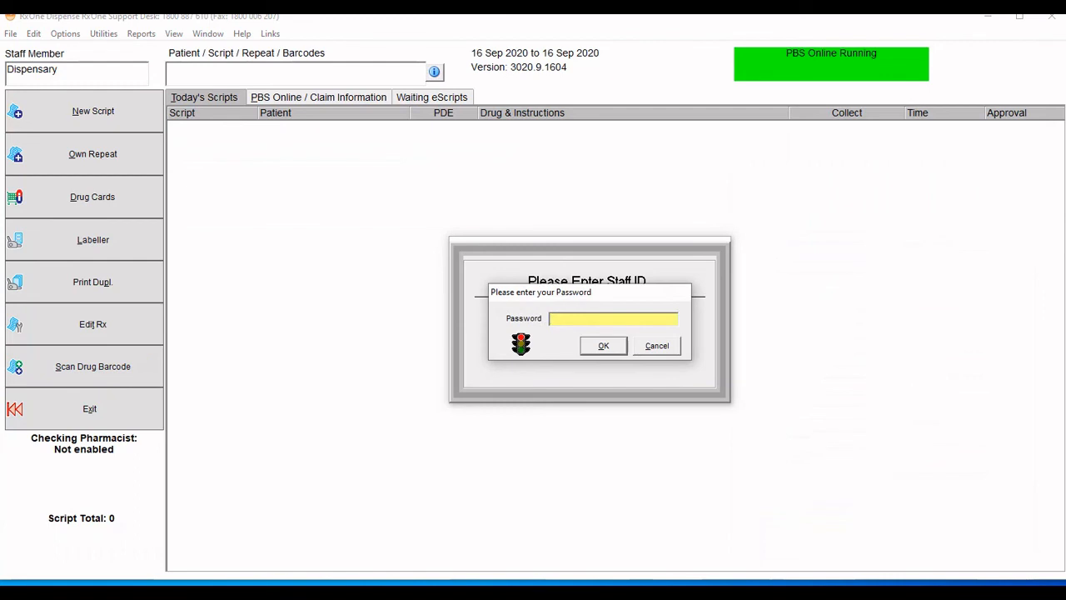
{"action": "type", "text": "********"}
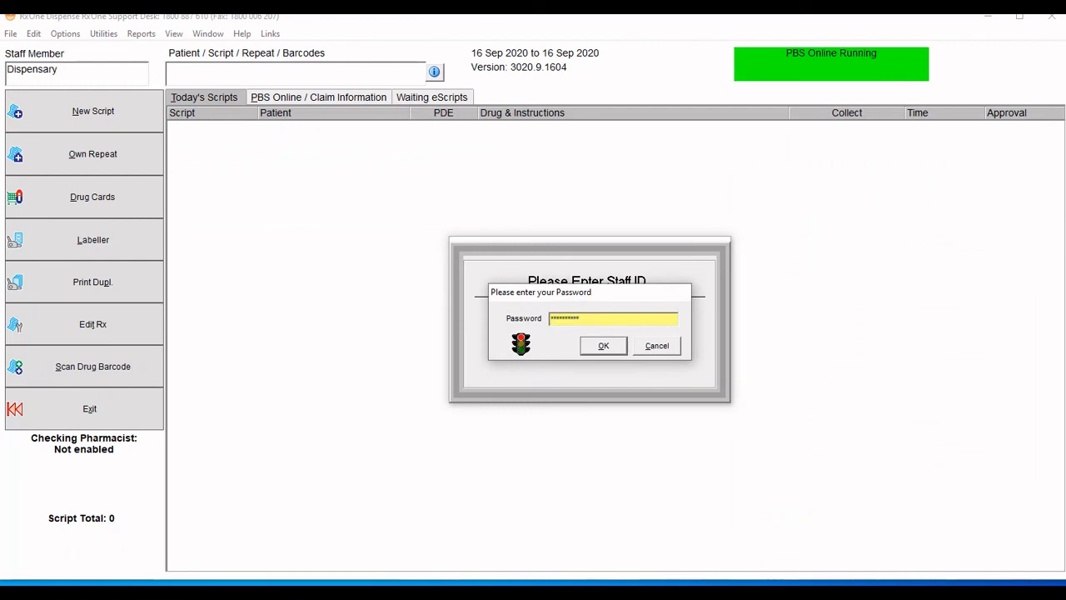
{"action": "key", "text": "Return"}
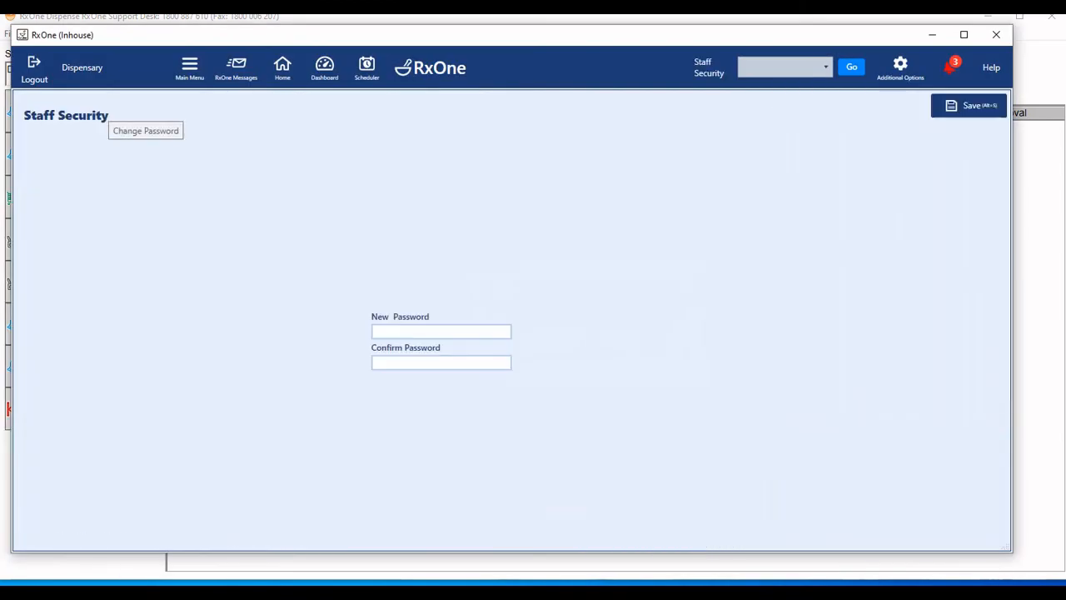
Enter and confirm a new password for the technician and try saving it
{"action": "left_click", "coordinate": [441, 332]}
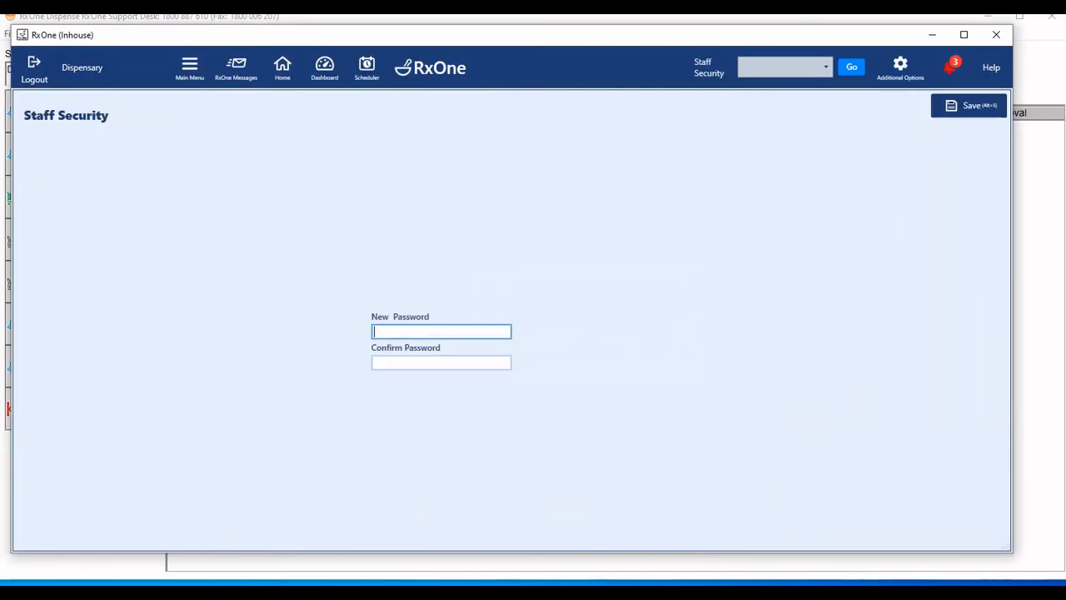
{"action": "type", "text": "********"}
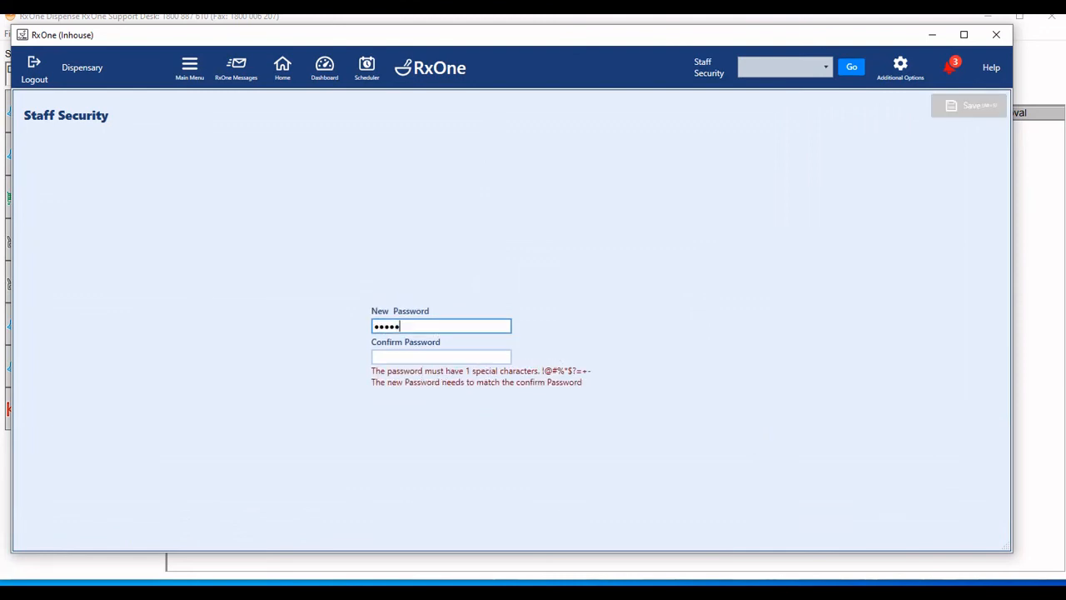
{"action": "type", "text": "*"}
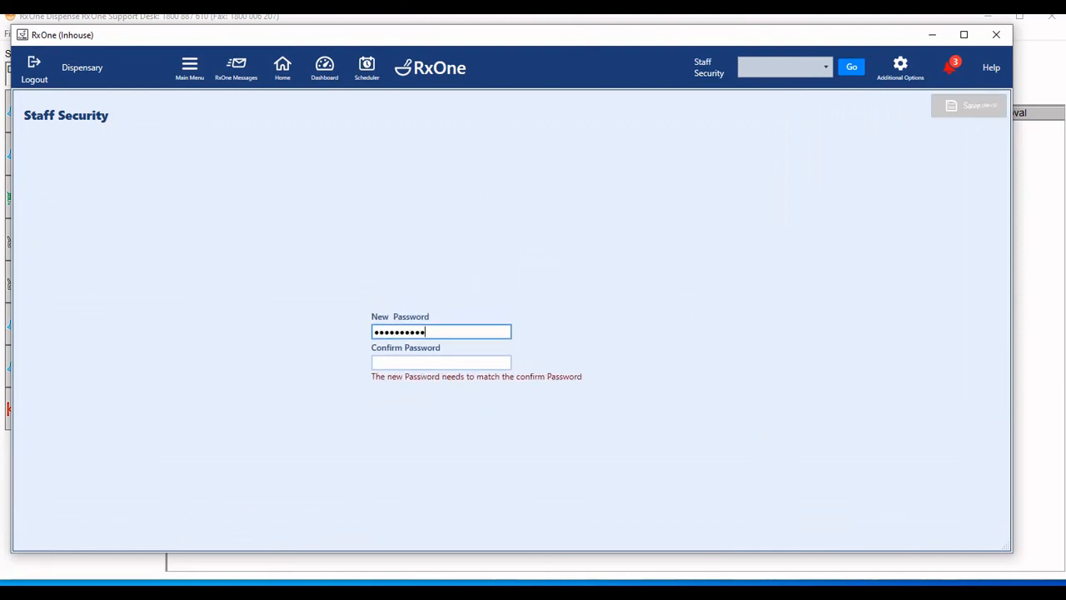
{"action": "key", "text": "Tab"}
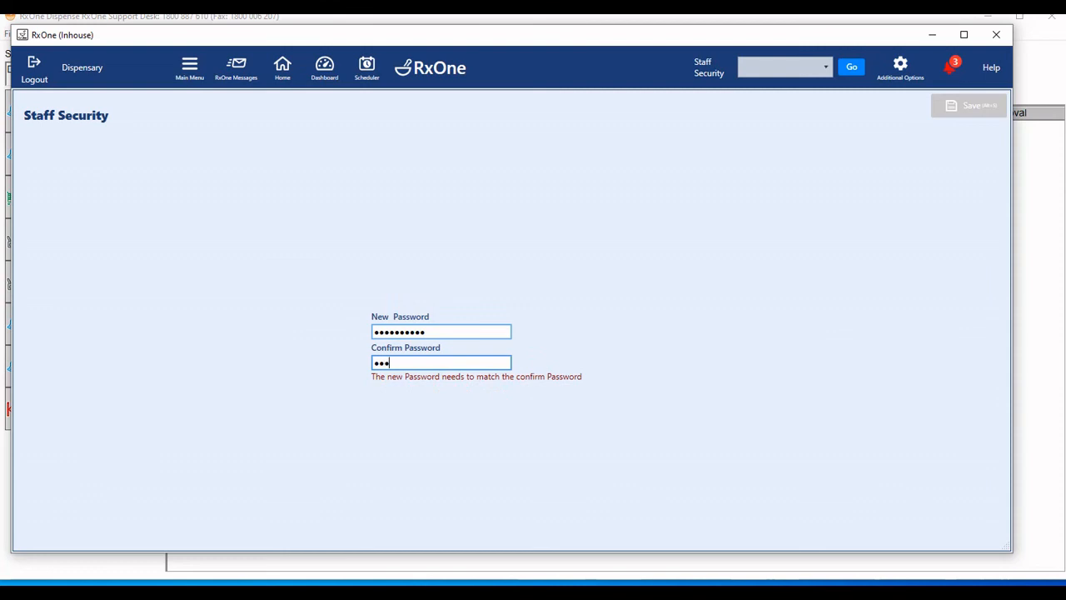
{"action": "type", "text": "**********"}
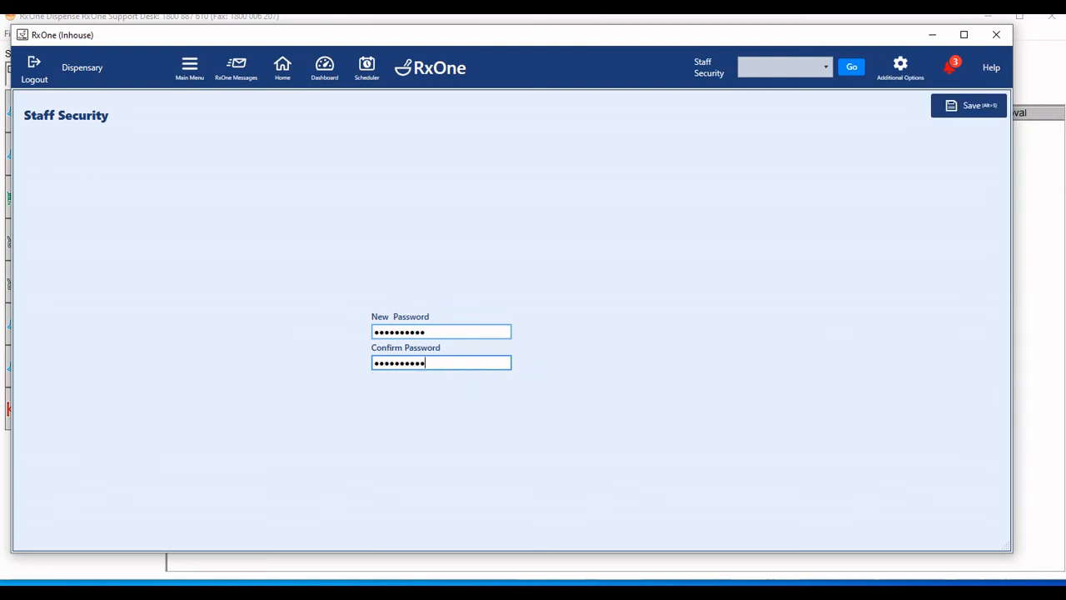
{"action": "left_click", "coordinate": [963, 105]}
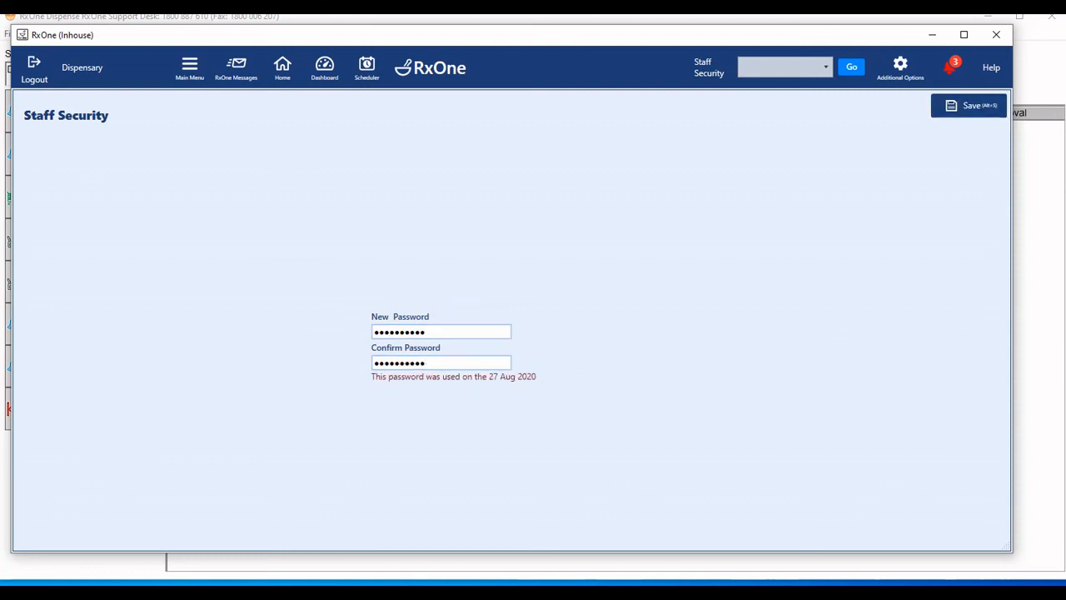
Replace the rejected, previously used password with a fresh one, reconfirm it, and save
{"action": "double_click", "coordinate": [442, 331]}
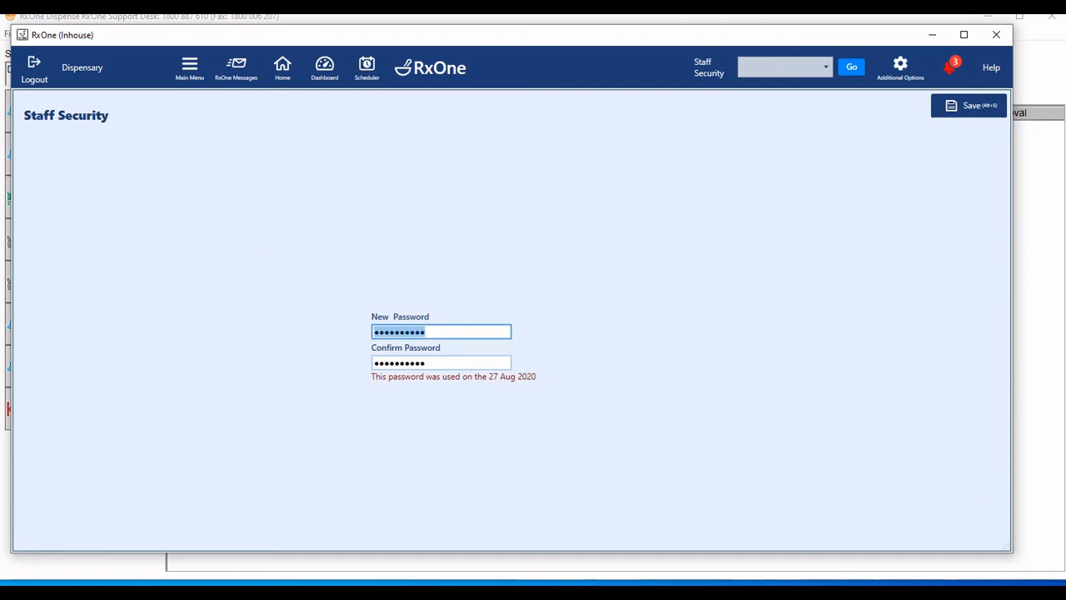
{"action": "type", "text": "*********"}
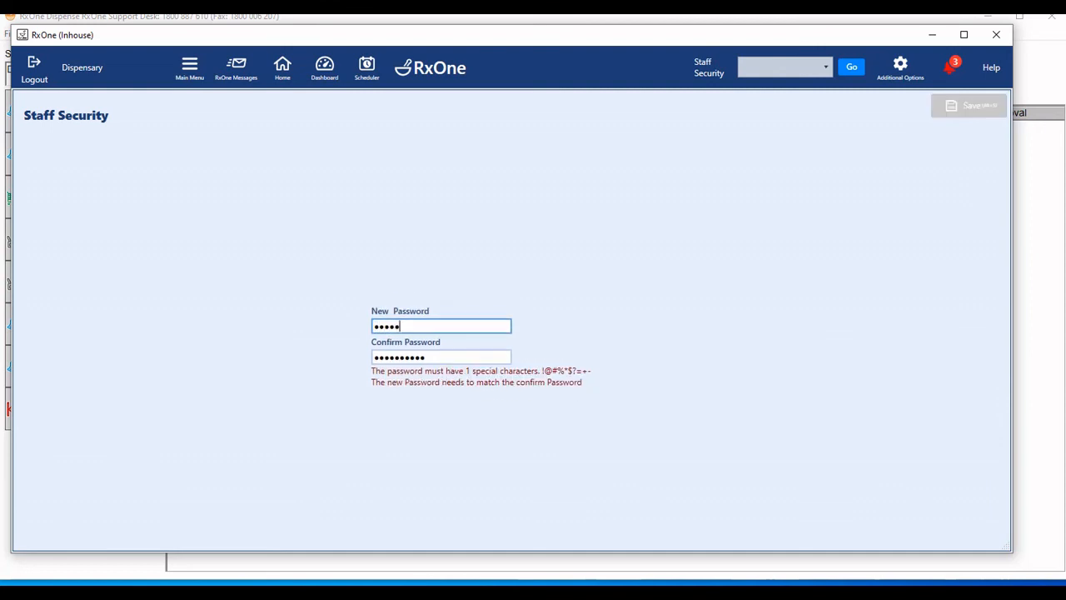
{"action": "type", "text": "*"}
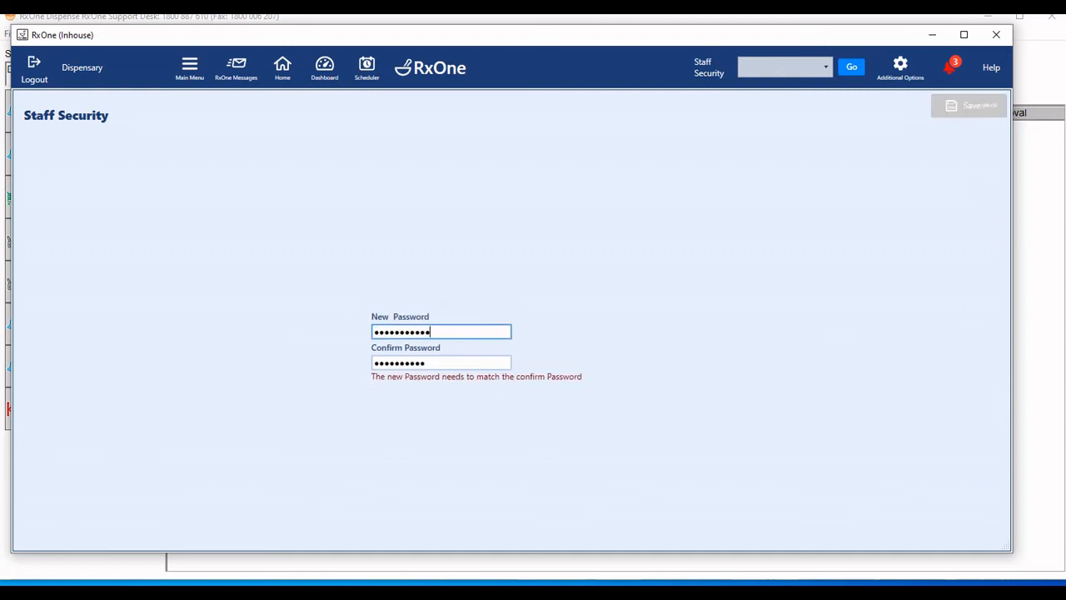
{"action": "key", "text": "Tab"}
{"action": "type", "text": "*"}
{"action": "key", "text": "ctrl+a"}
{"action": "type", "text": "*"}
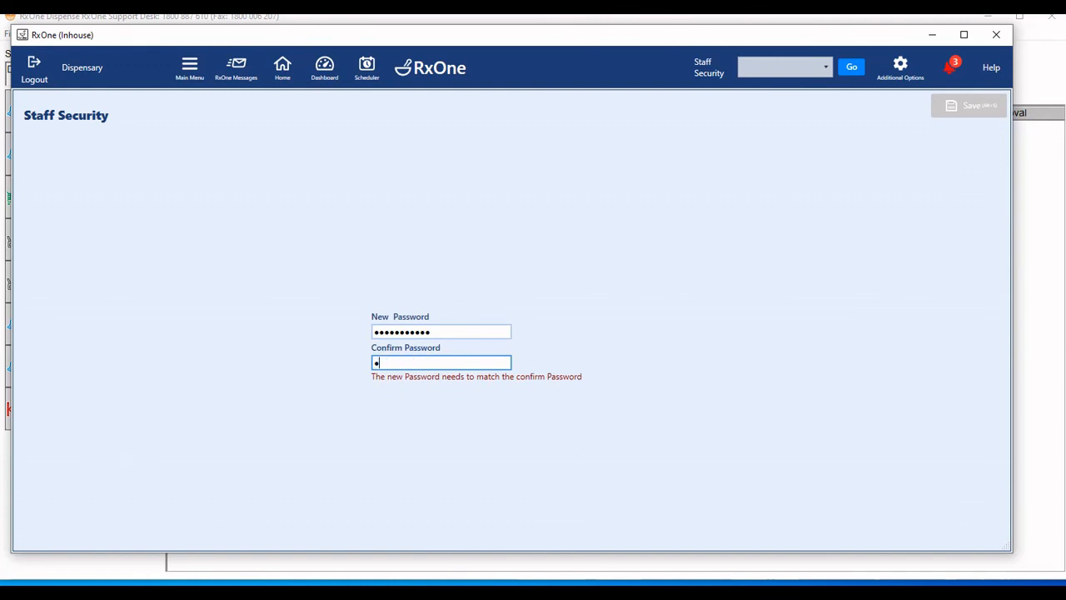
{"action": "type", "text": "**********"}
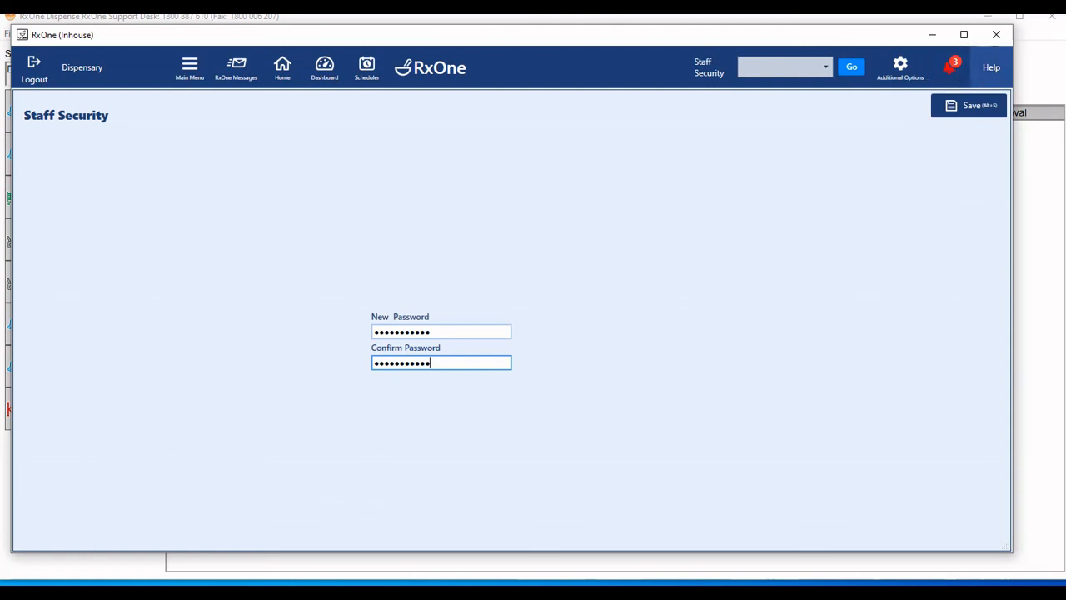
{"action": "left_click", "coordinate": [970, 106]}
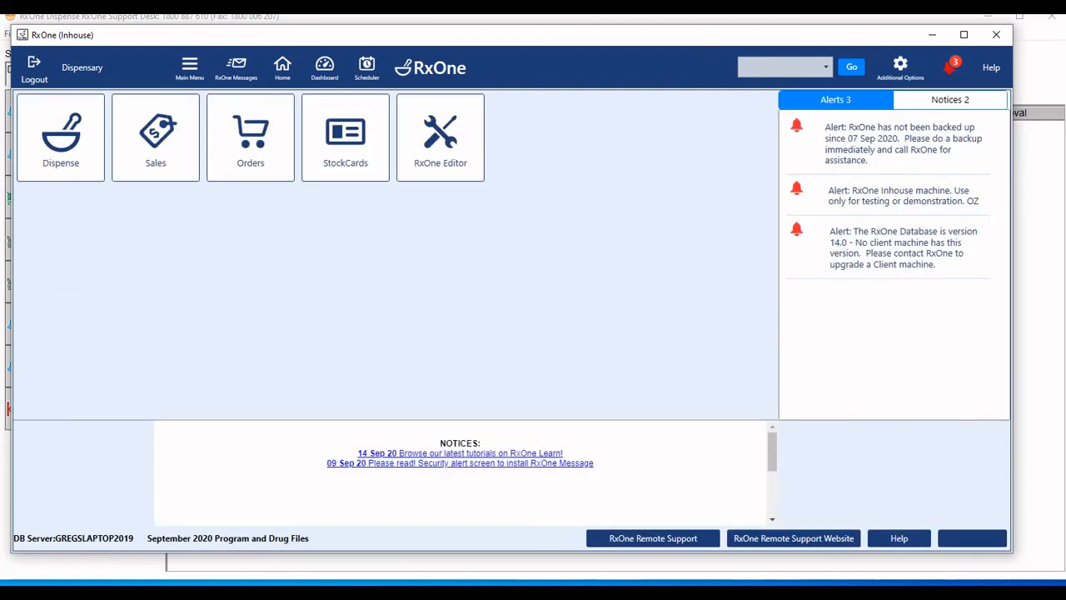